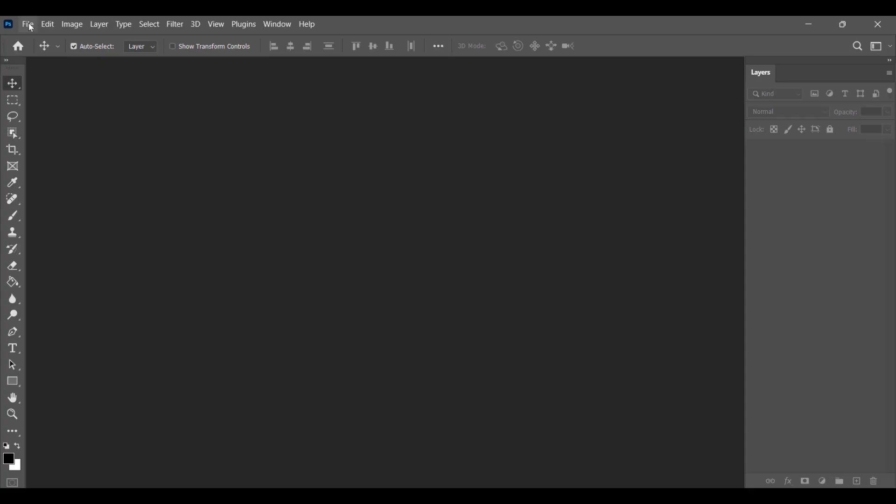
# Go to File > Automate to reach the Contact Sheet II command.
pyautogui.click(29, 24)
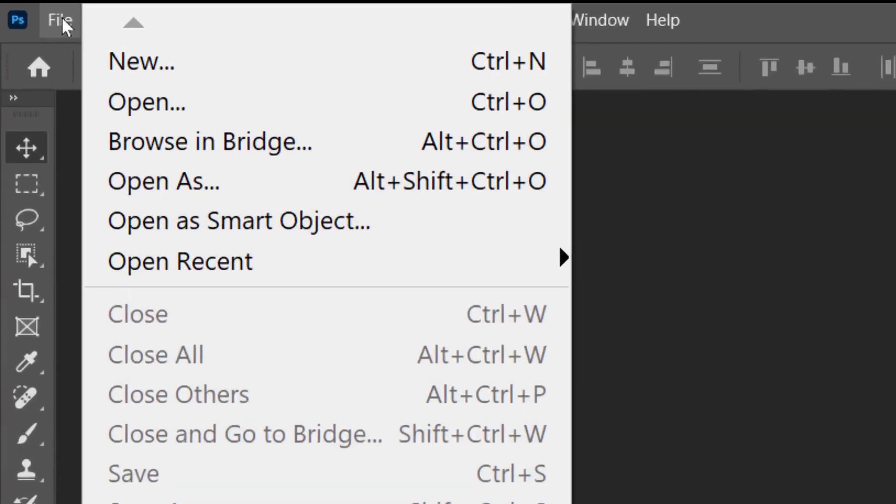
pyautogui.moveTo(327, 503)
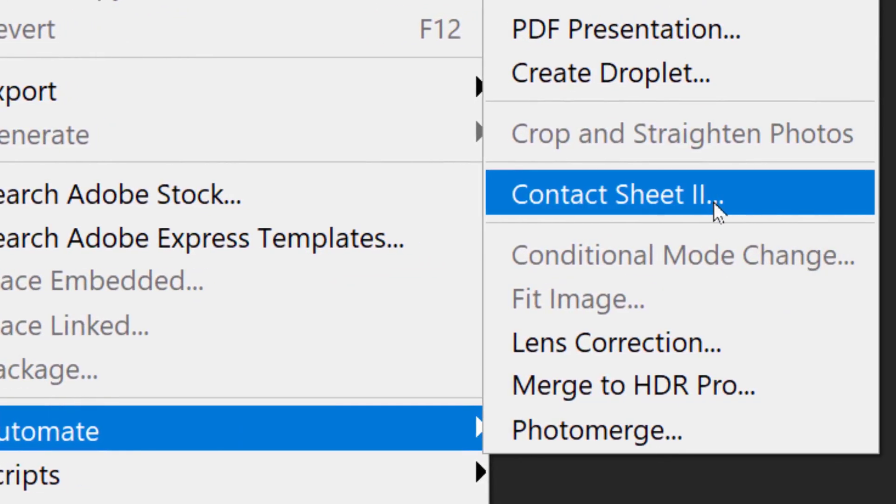
# Launch Contact Sheet II and choose COLLAGE\IMAGES\Photos as the source folder.
pyautogui.click(715, 204)
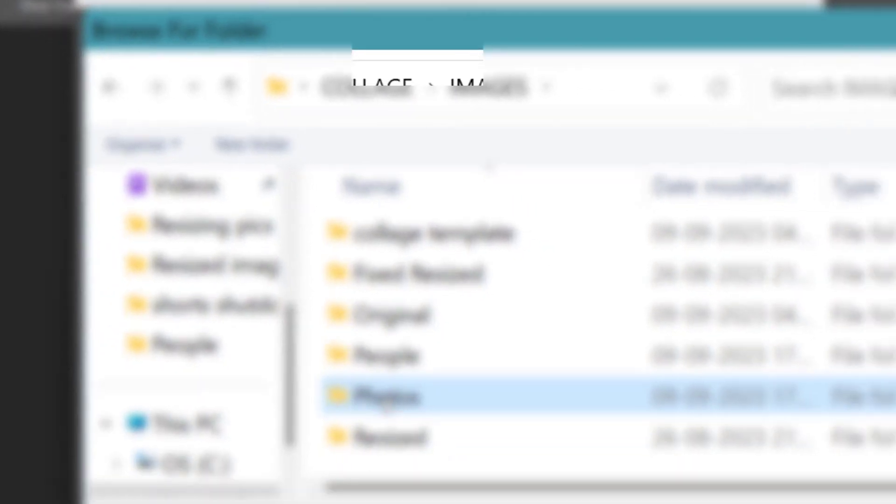
pyautogui.doubleClick(537, 503)
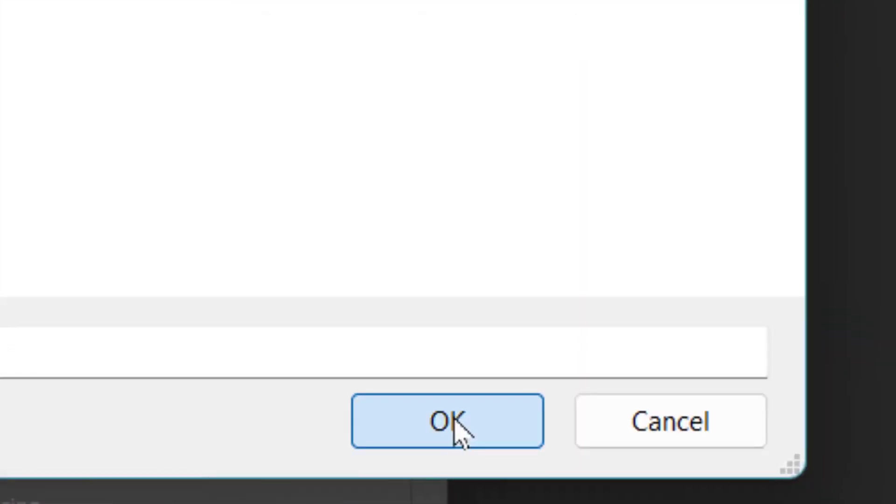
pyautogui.click(455, 425)
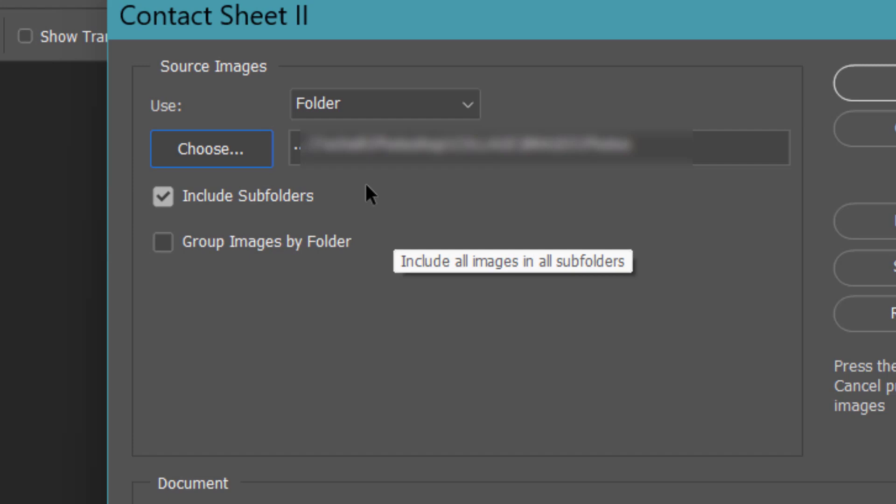
# Turn off Include Subfolders and keep the thumbnail grid at 7 columns by 10 rows.
pyautogui.click(163, 196)
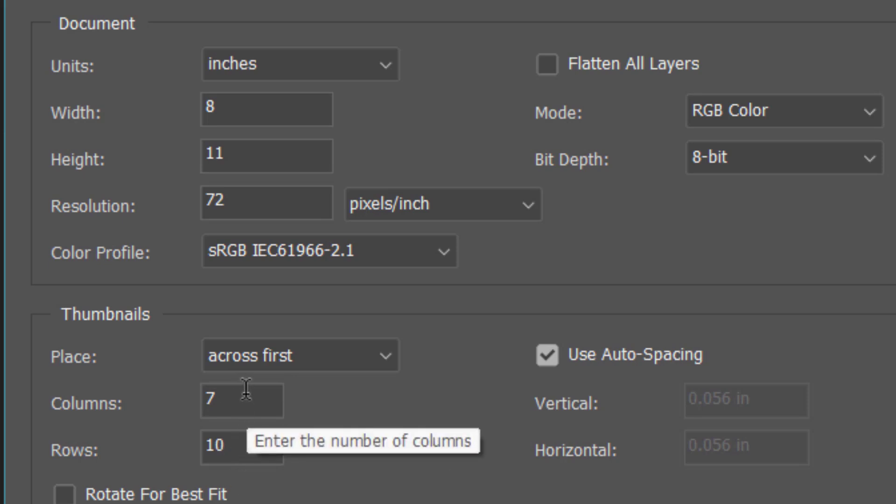
pyautogui.click(209, 397)
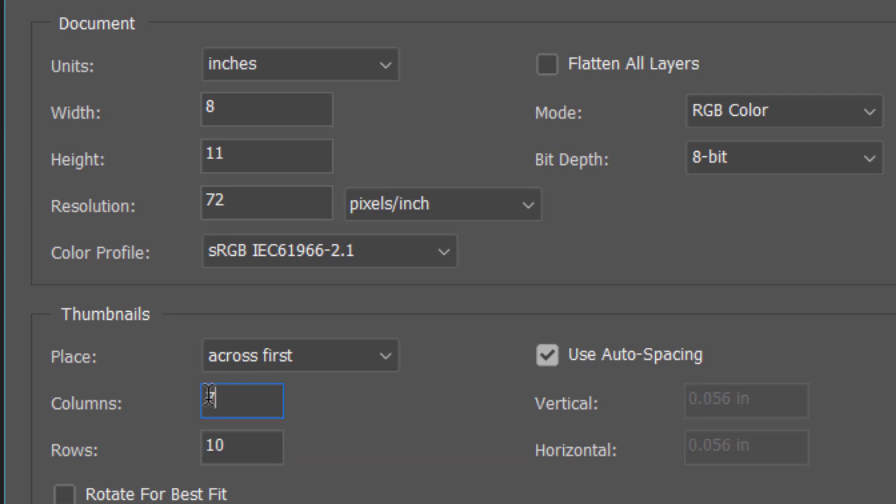
pyautogui.doubleClick(209, 397)
pyautogui.click(255, 447)
pyautogui.moveTo(255, 447); pyautogui.dragTo(156, 447)
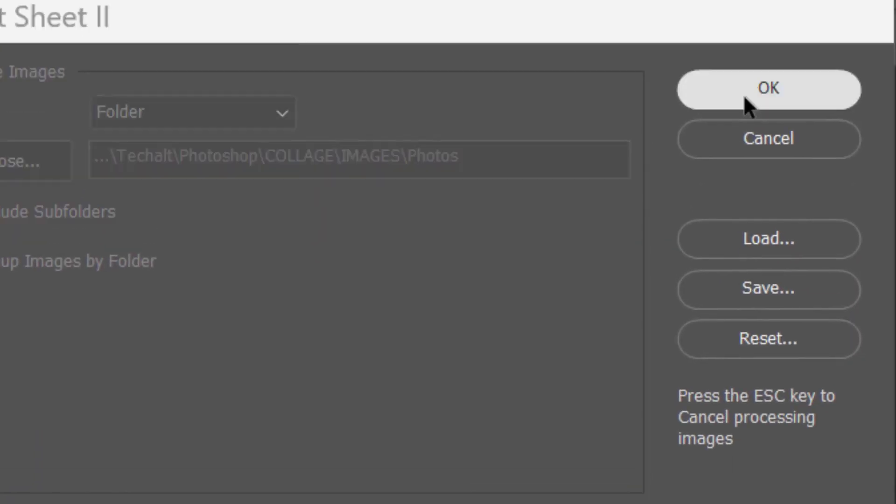
# Build the contact sheet and toggle the mountain and laptop photo layers to inspect them.
pyautogui.click(744, 95)
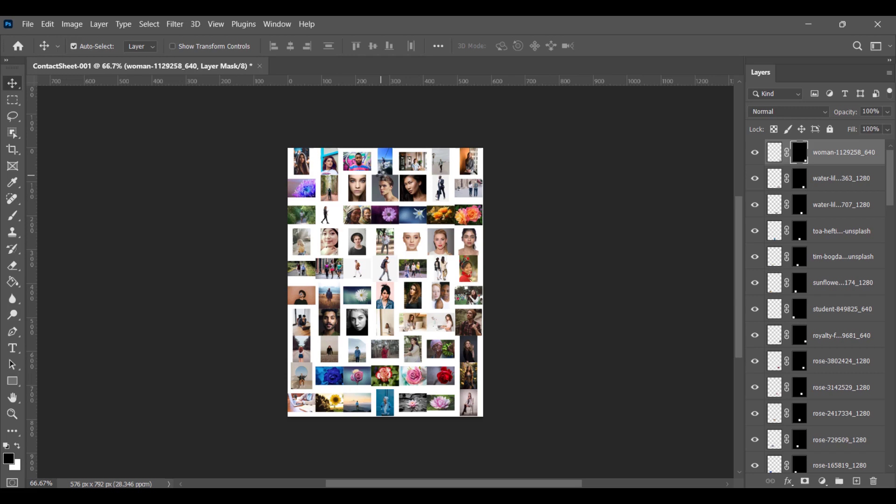
pyautogui.hotkey('ctrl', '+')
pyautogui.hotkey('ctrl', '+')
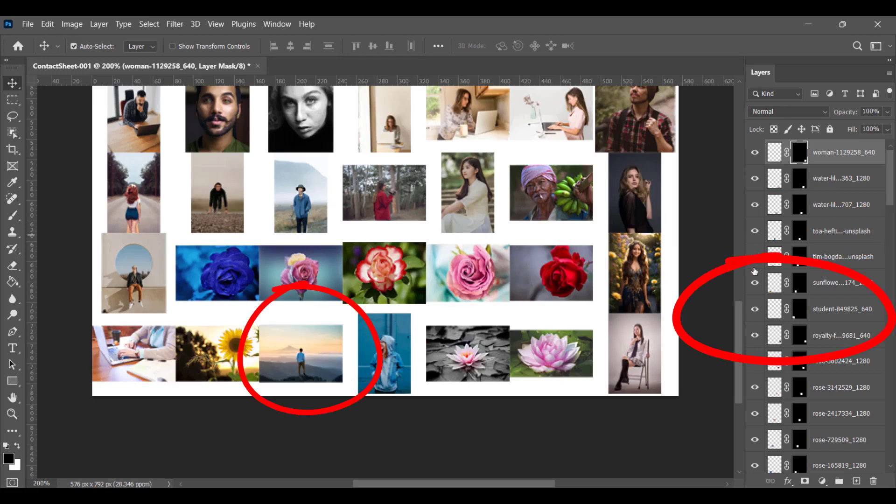
pyautogui.click(755, 261)
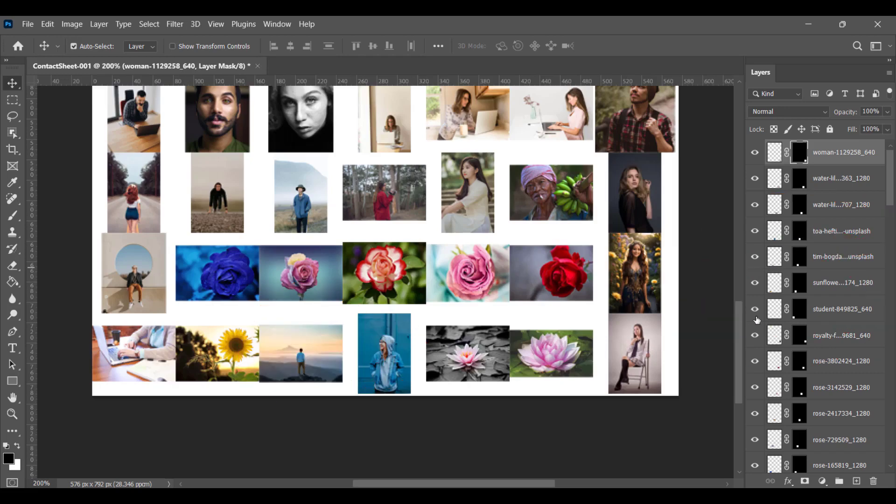
pyautogui.click(755, 315)
pyautogui.click(755, 315)
# Stamp all visible layers into a merged Layer 1 with Ctrl+Alt+Shift+E.
pyautogui.scroll(3, 606, 329)
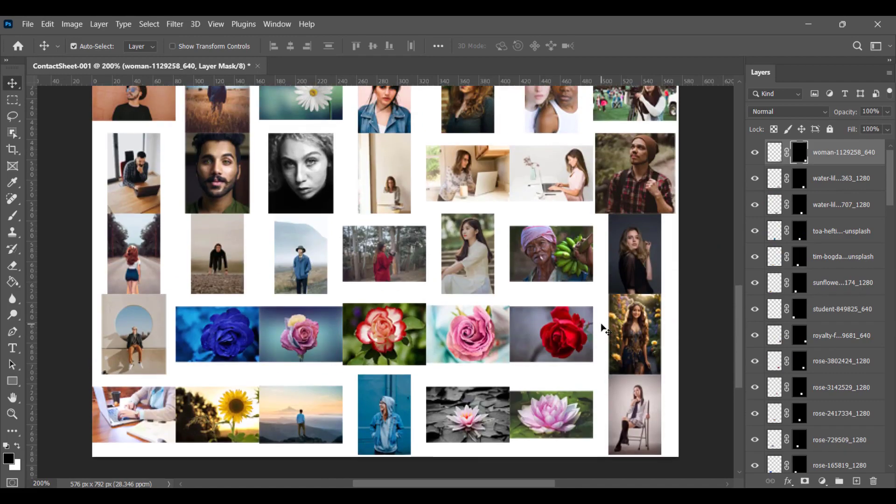
pyautogui.scroll(5, 602, 329)
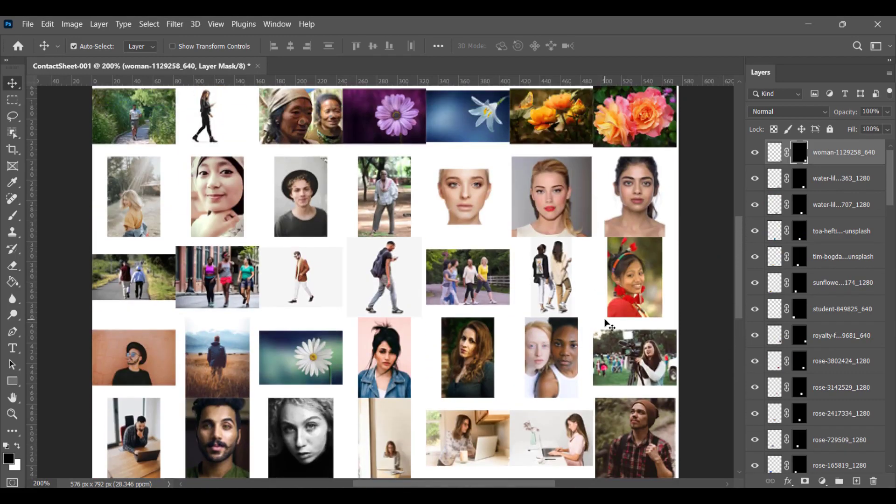
pyautogui.scroll(-2, 606, 324)
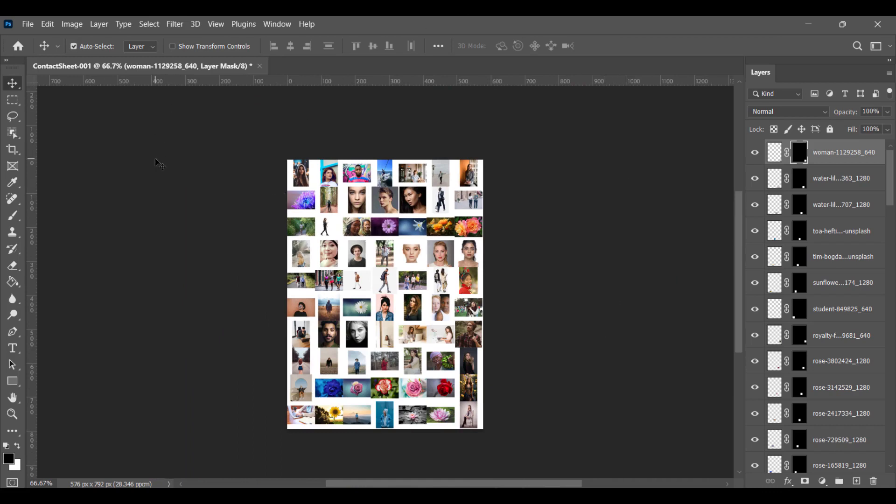
pyautogui.hotkey('ctrl', 'shift', 'alt', 'e')
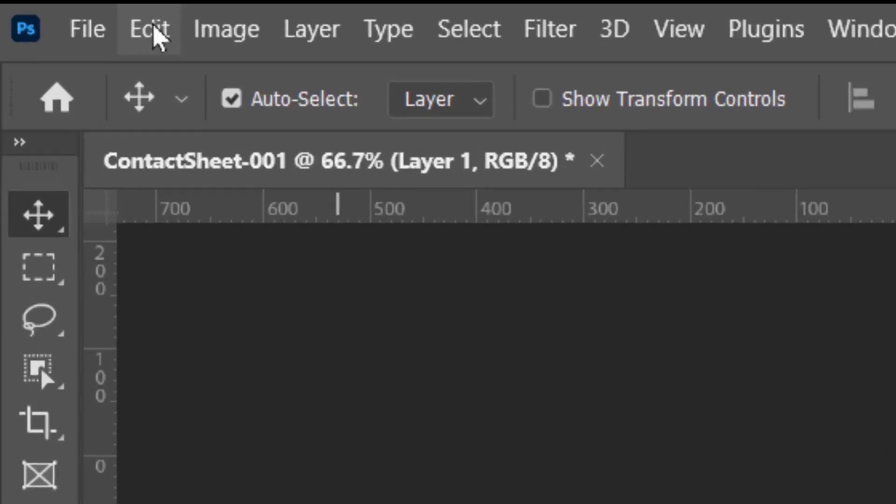
# Use Edit > Define Pattern on the merged sheet, naming the pattern 'photos'.
pyautogui.click(49, 25)
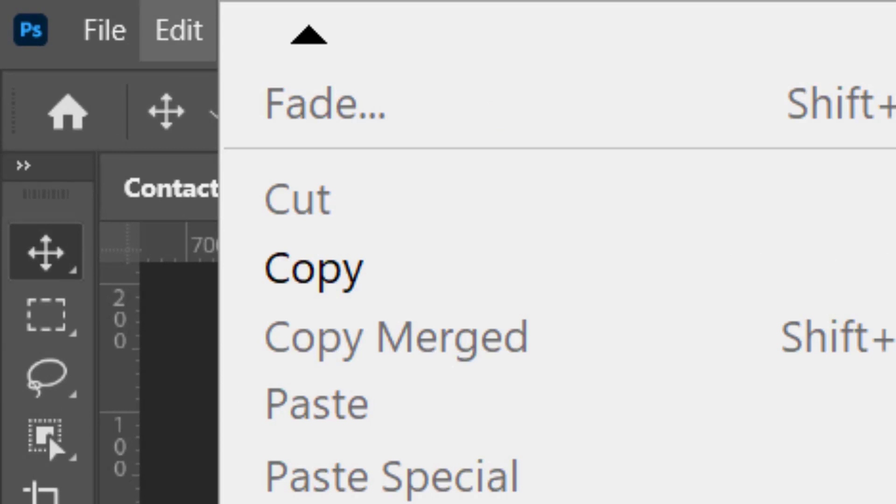
pyautogui.scroll(-5, 558, 279)
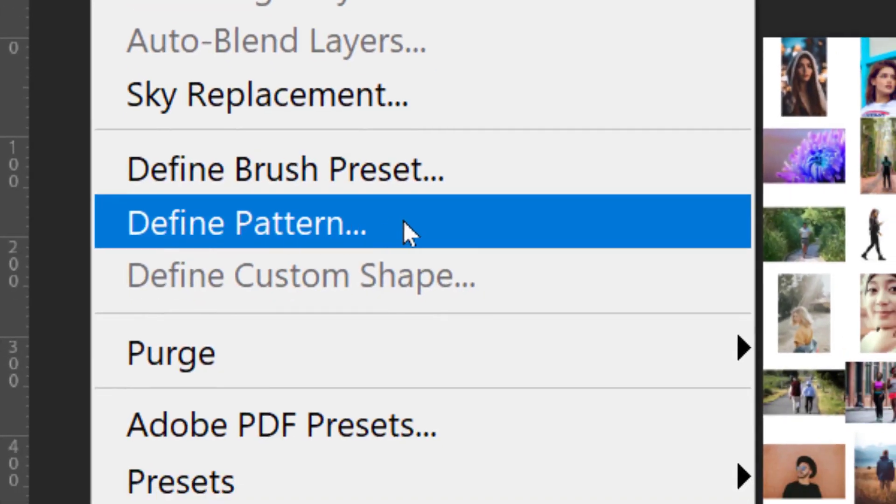
pyautogui.click(352, 225)
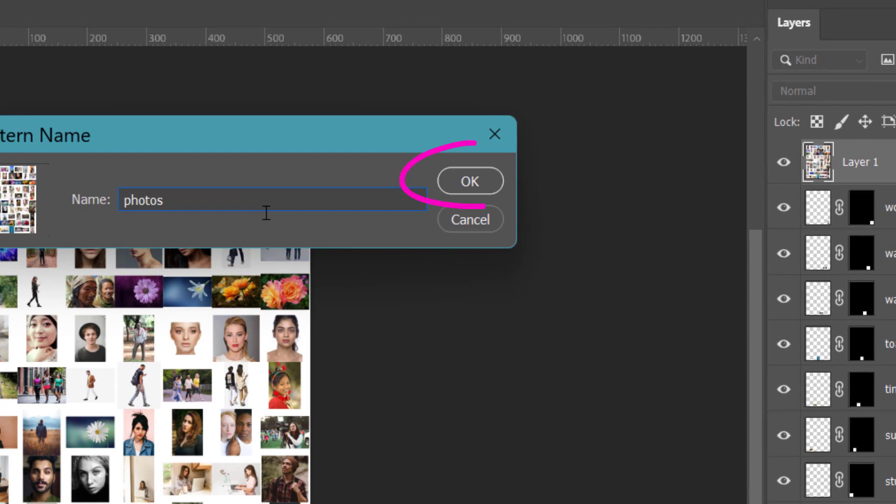
# Confirm the 'photos' pattern and close the contact sheet without saving.
pyautogui.click(460, 181)
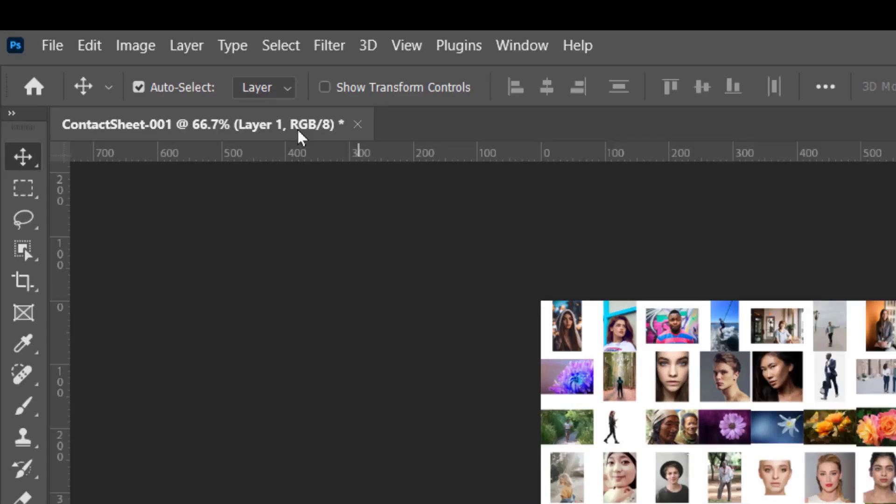
pyautogui.click(381, 132)
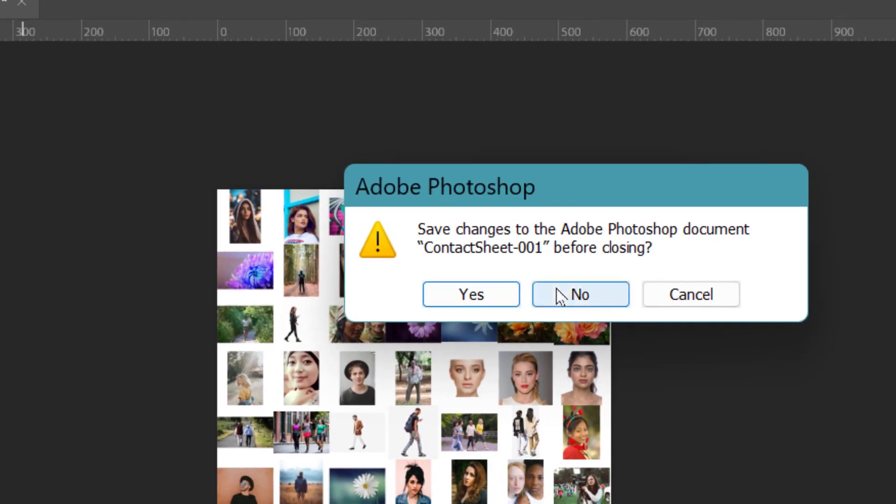
pyautogui.click(560, 295)
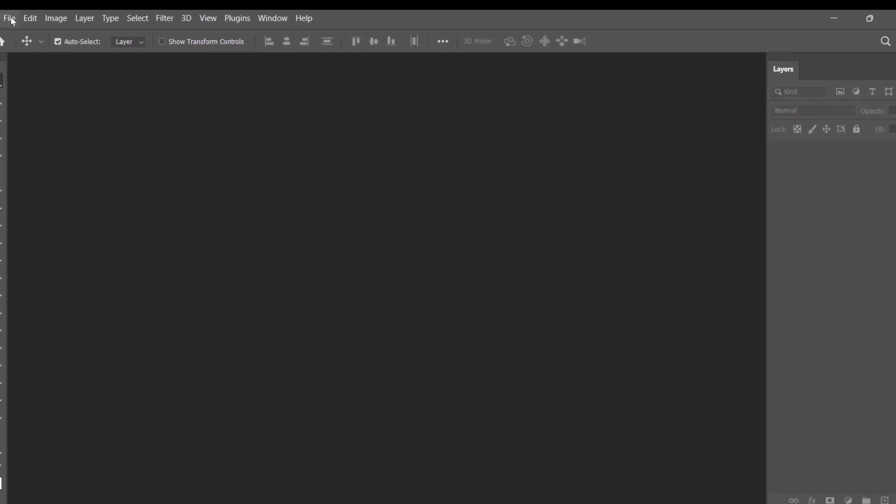
# Open the portrait pexels-kalyn-kostov-3460478.jpg.
pyautogui.click(10, 18)
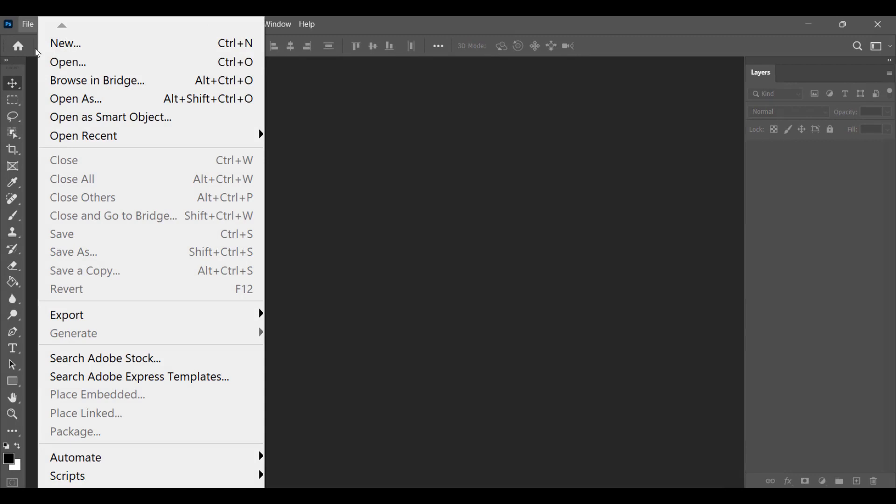
pyautogui.click(31, 59)
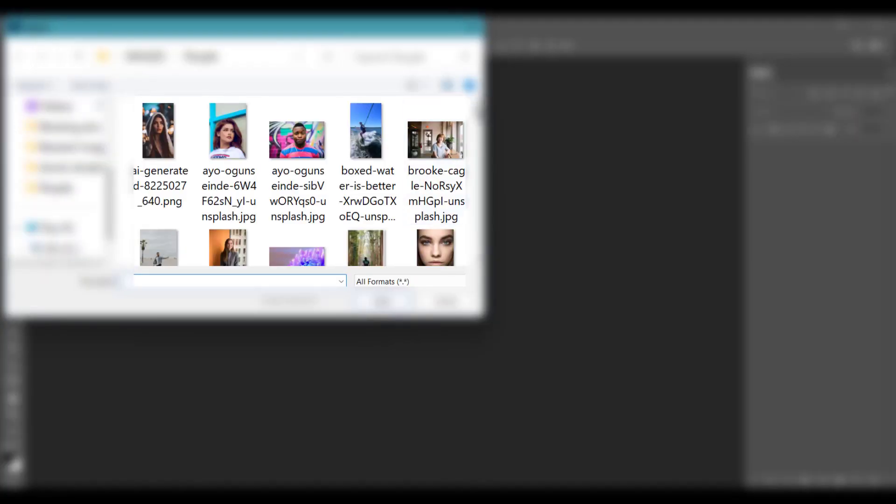
pyautogui.scroll(-15, 409, 205)
pyautogui.click(409, 205)
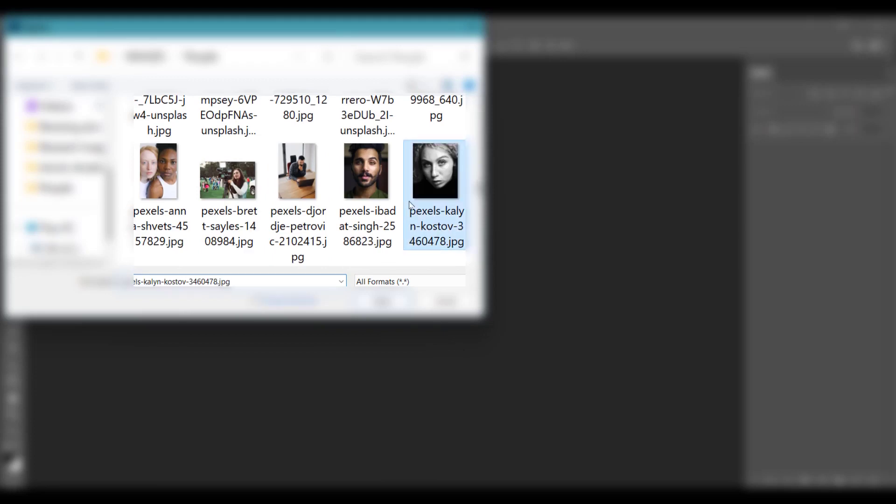
pyautogui.click(367, 300)
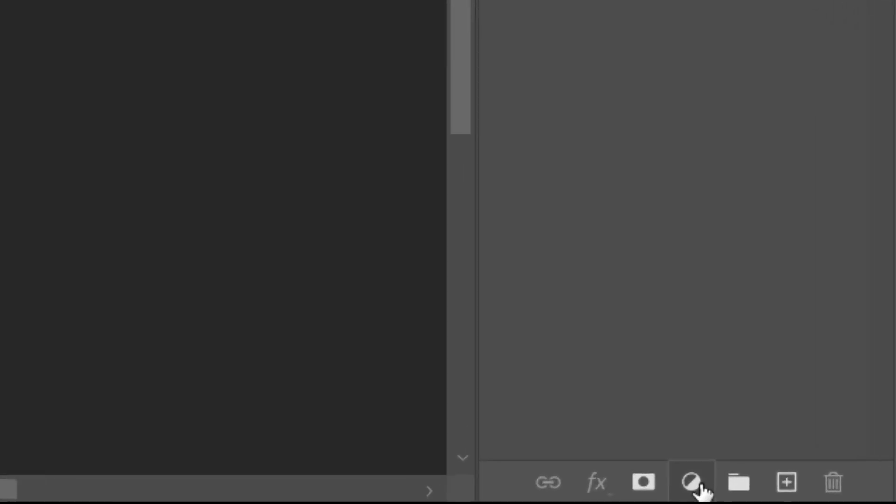
# Add a Pattern Fill layer using the photo-collage 'photos' pattern.
pyautogui.click(693, 483)
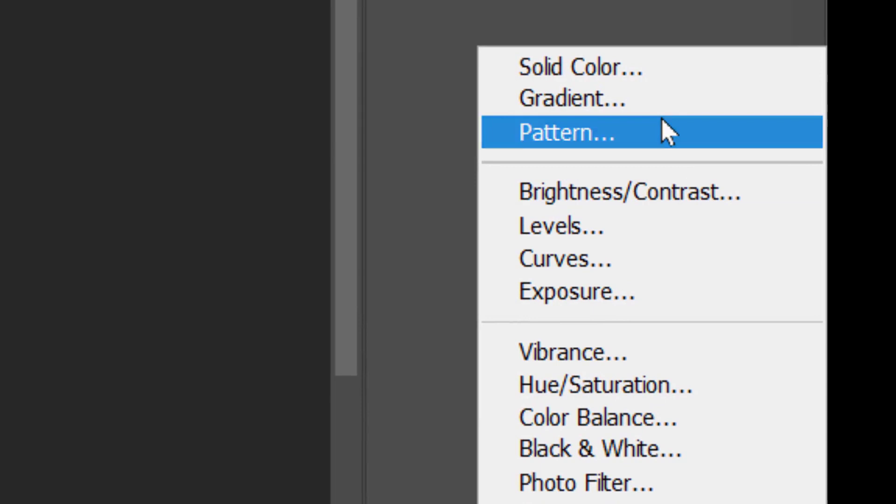
pyautogui.click(685, 57)
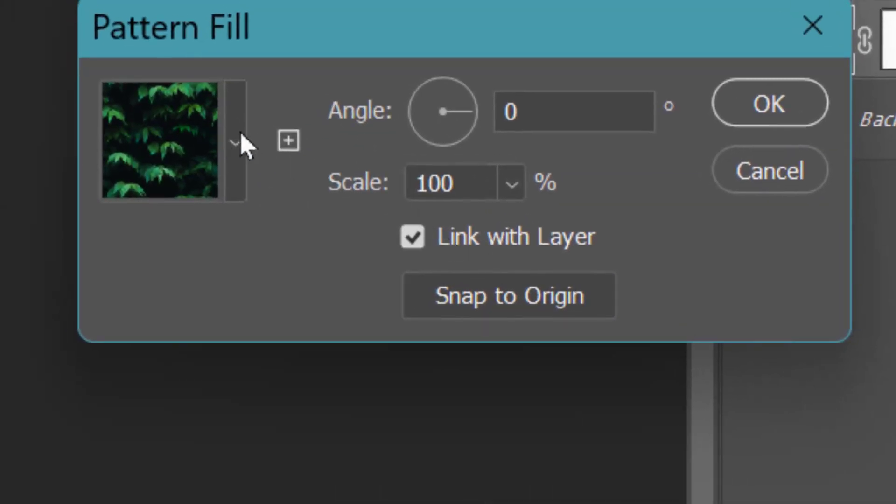
pyautogui.click(237, 137)
pyautogui.click(41, 477)
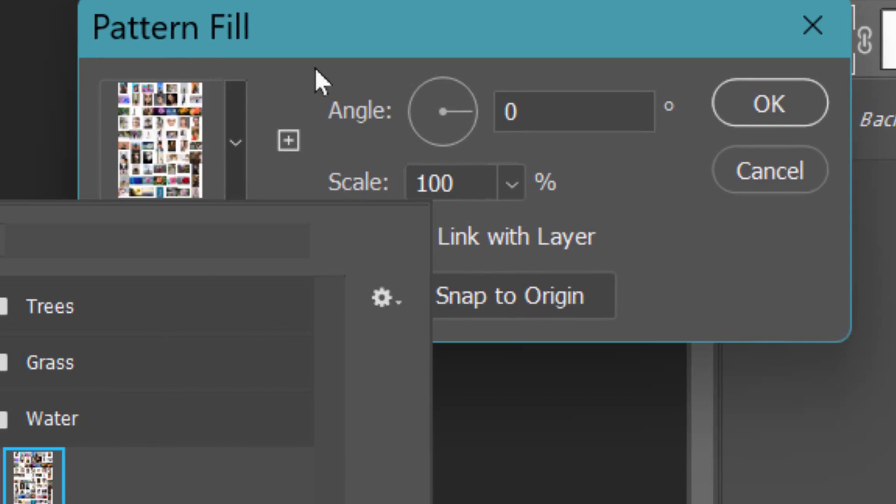
pyautogui.click(274, 35)
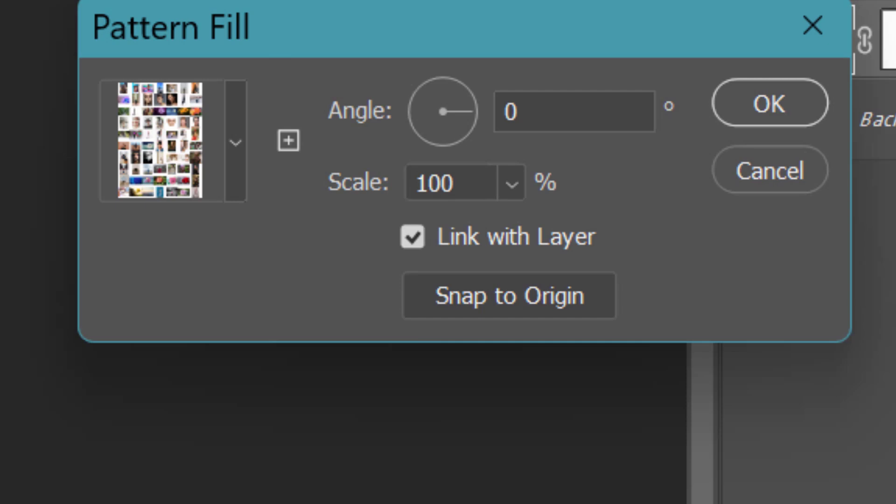
# Set the pattern scale to 100% after trying larger and smaller tile sizes.
pyautogui.click(513, 186)
pyautogui.moveTo(521, 231); pyautogui.dragTo(560, 235)
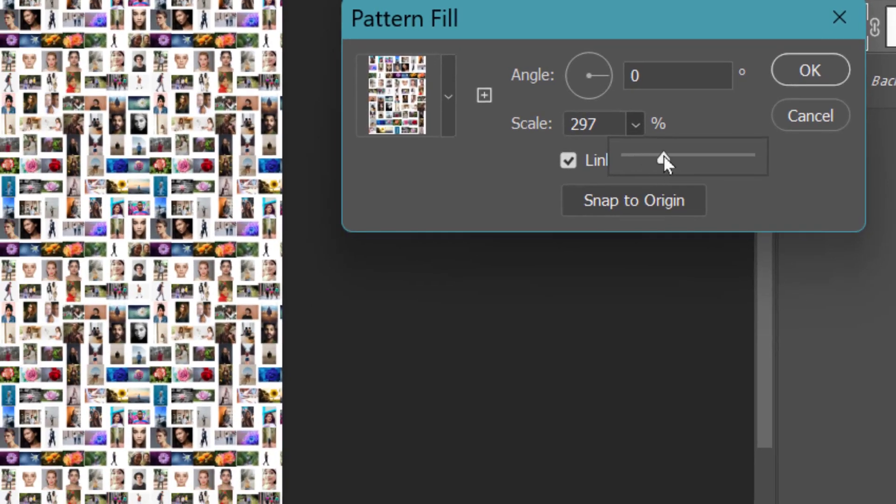
pyautogui.moveTo(663, 155); pyautogui.dragTo(647, 153)
pyautogui.click(614, 122)
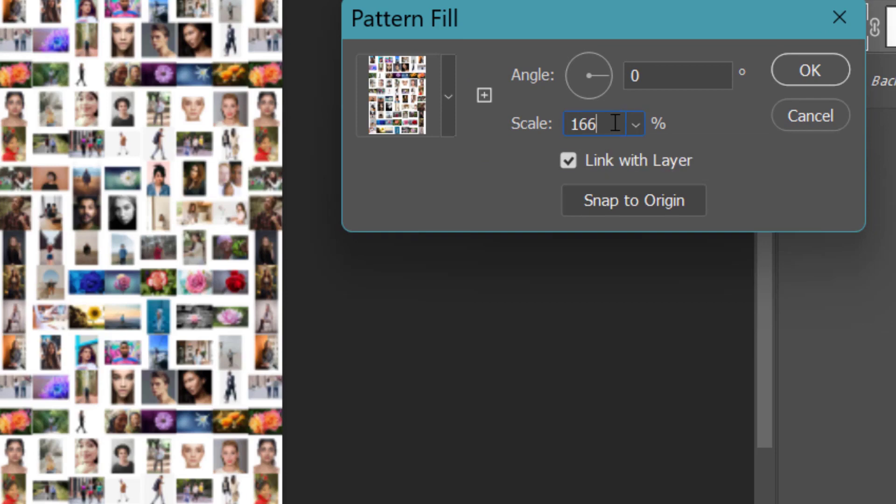
pyautogui.click(536, 122)
pyautogui.write('100')
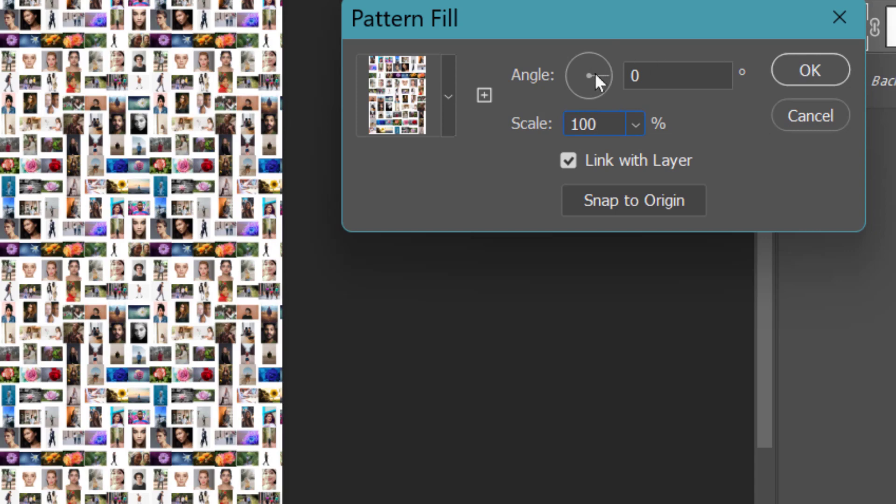
# Set the pattern angle to 0° and confirm the fill settings.
pyautogui.click(603, 59)
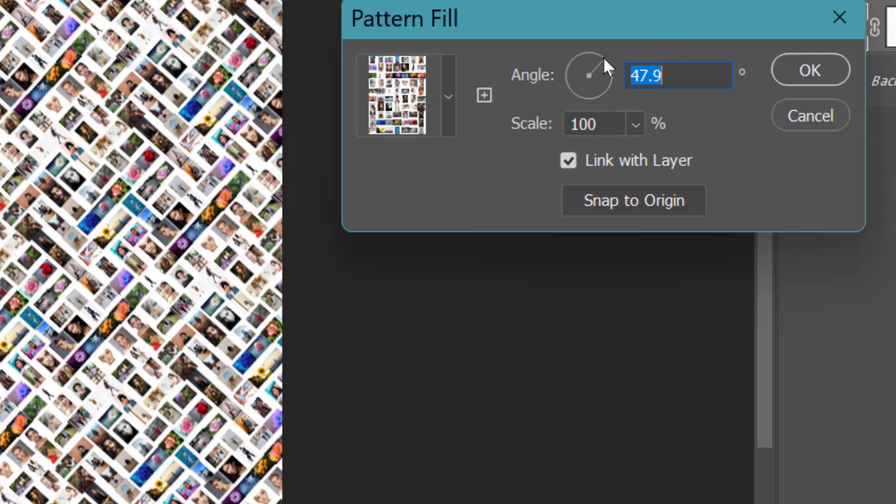
pyautogui.moveTo(603, 57); pyautogui.dragTo(608, 85)
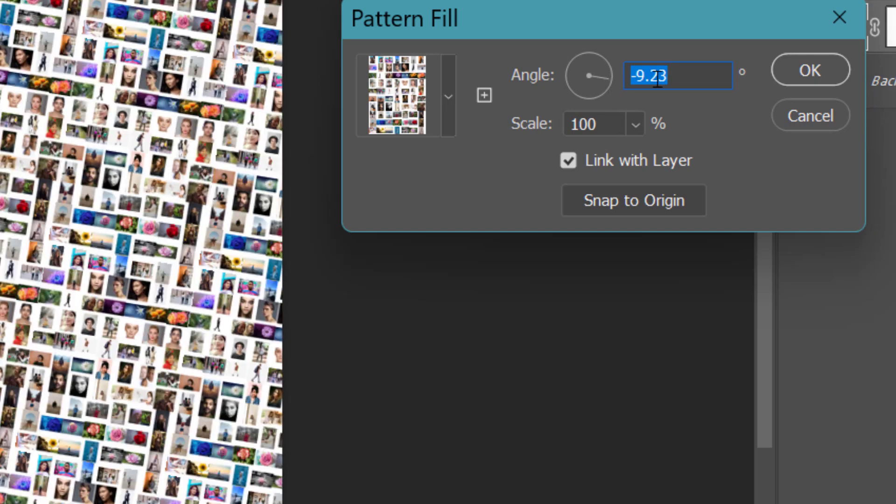
pyautogui.click(602, 71)
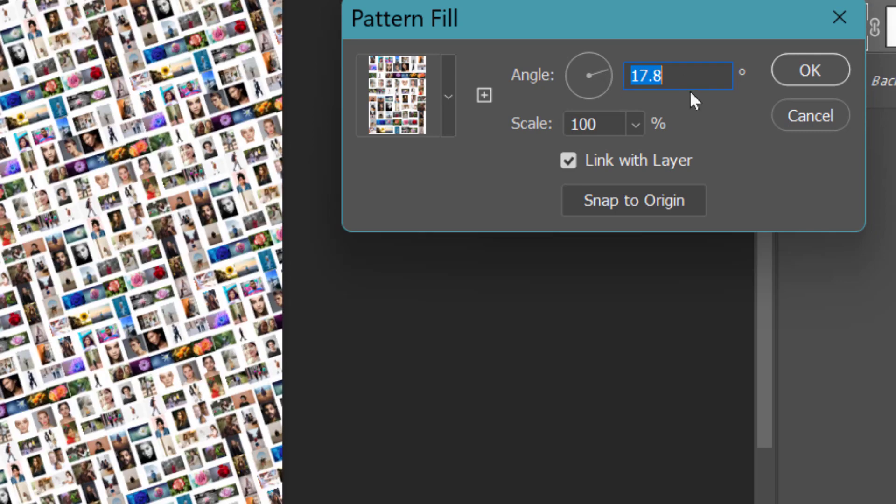
pyautogui.write('0')
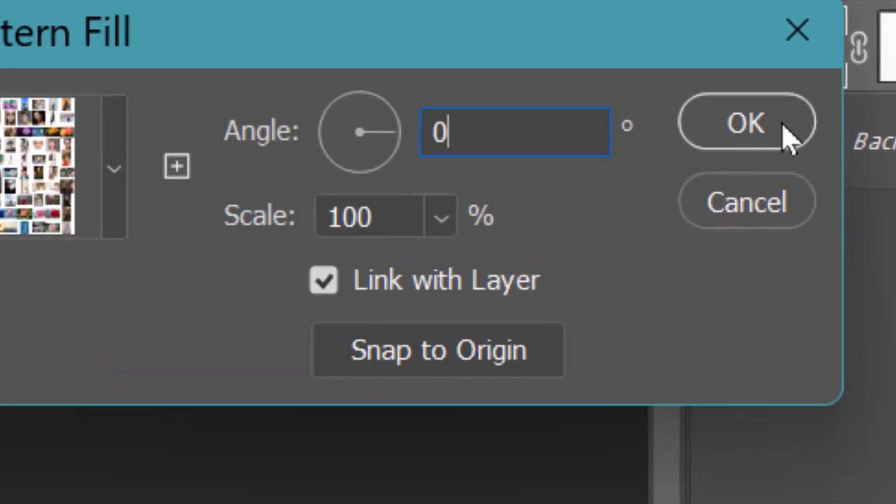
pyautogui.click(740, 120)
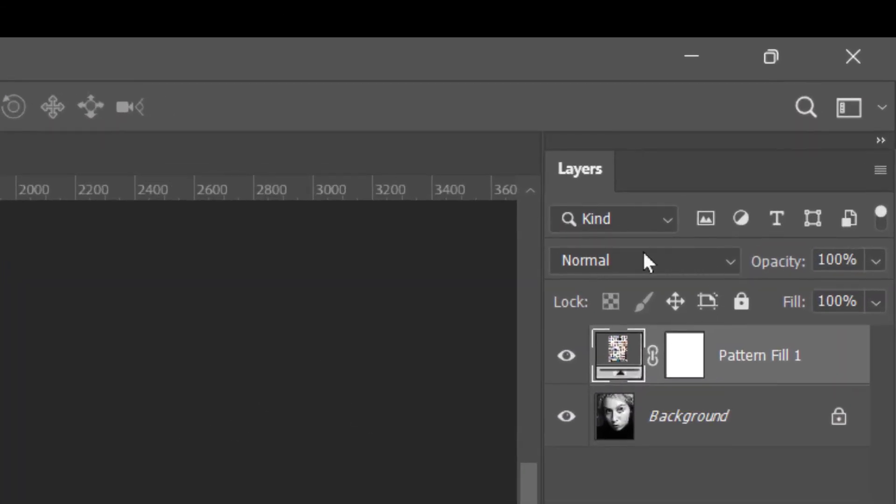
# Set the Pattern Fill 1 blend mode to Multiply after previewing nearby modes.
pyautogui.click(647, 263)
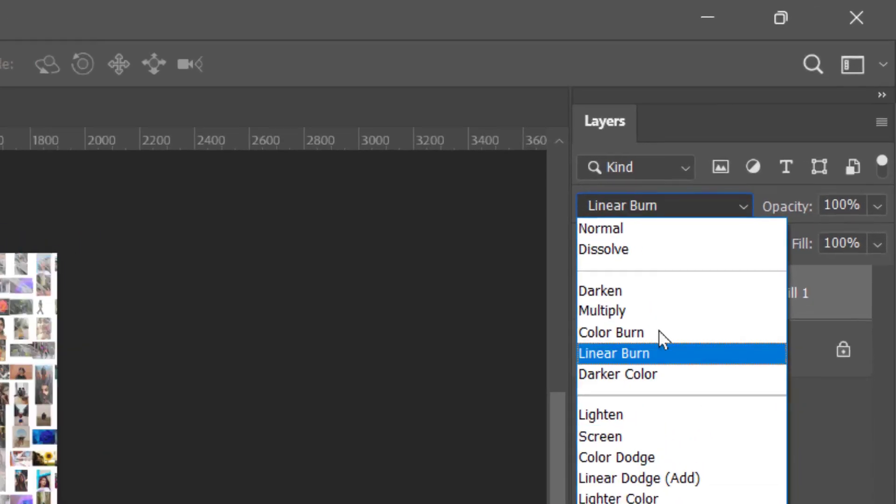
pyautogui.click(649, 247)
pyautogui.press('Down')
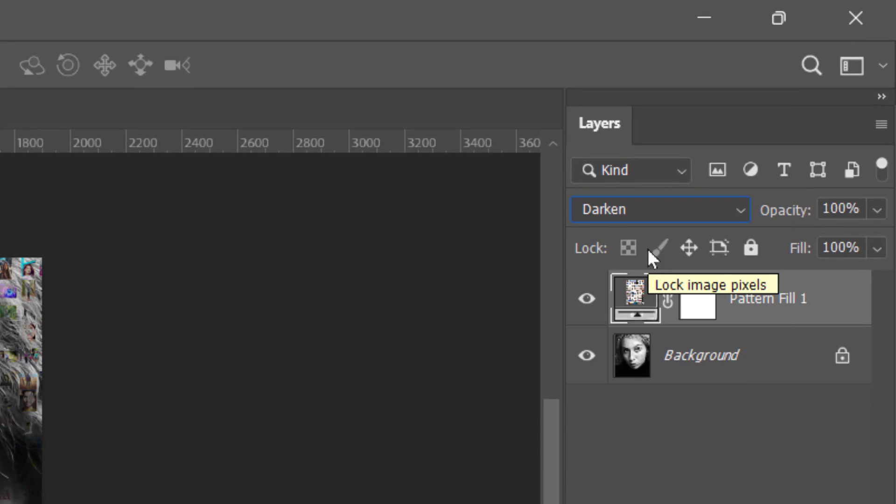
pyautogui.press('Down')
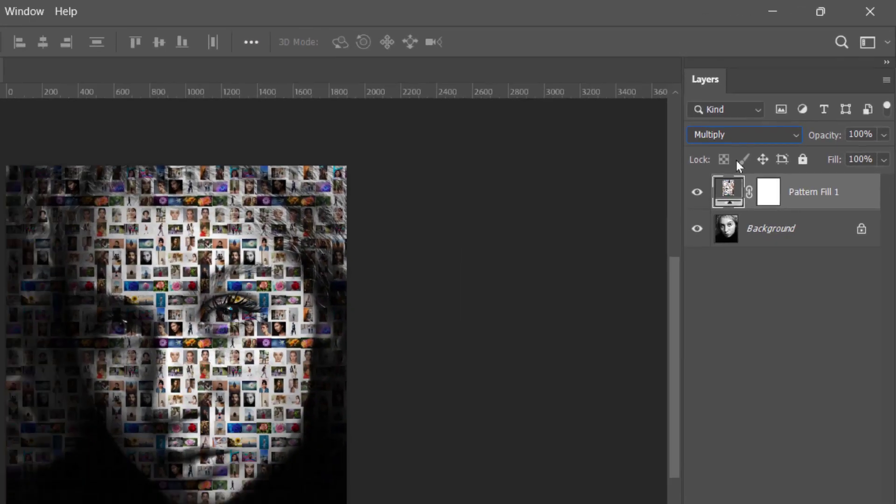
pyautogui.press('Down')
pyautogui.press('Up')
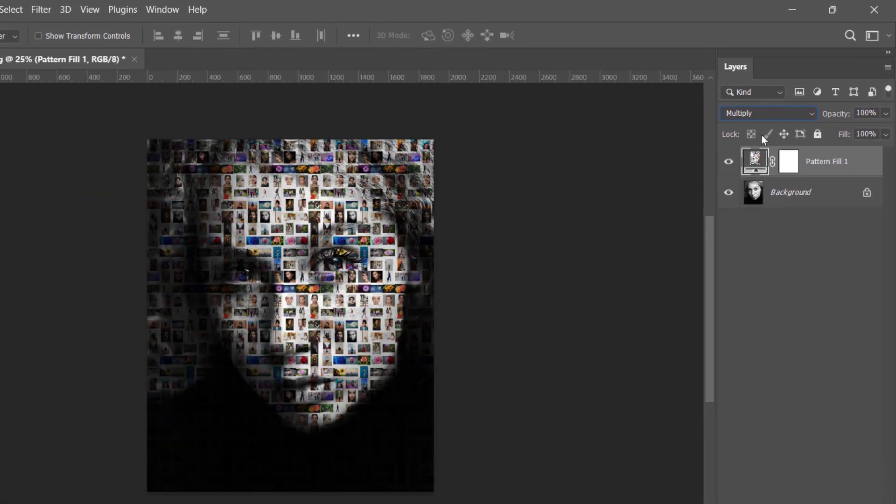
# Reselect Pattern Fill 1 and lower its opacity to 80%.
pyautogui.click(442, 281)
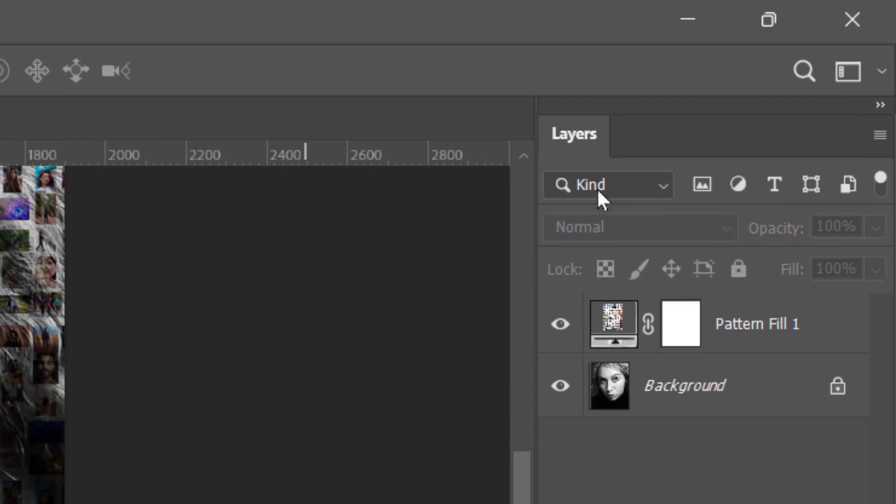
pyautogui.click(759, 324)
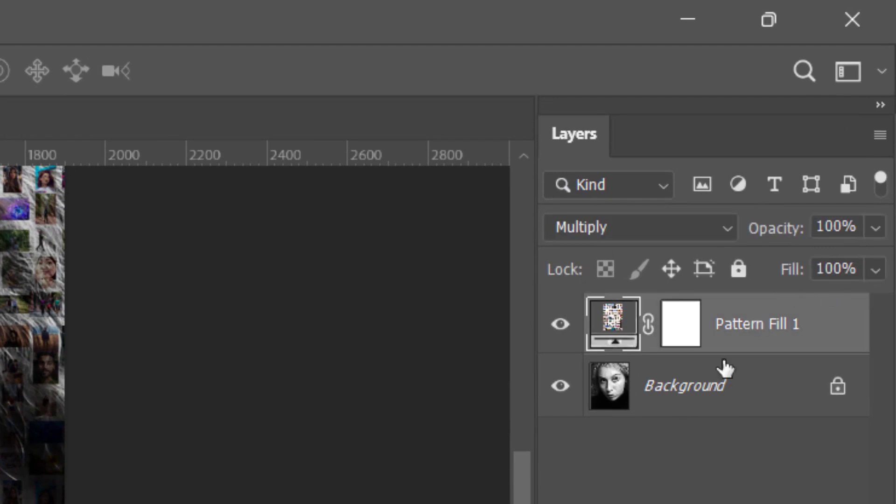
pyautogui.press('8')
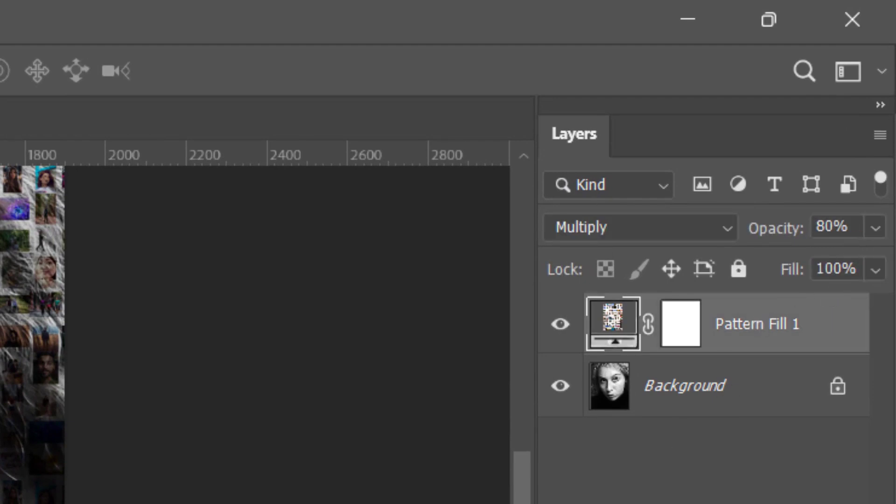